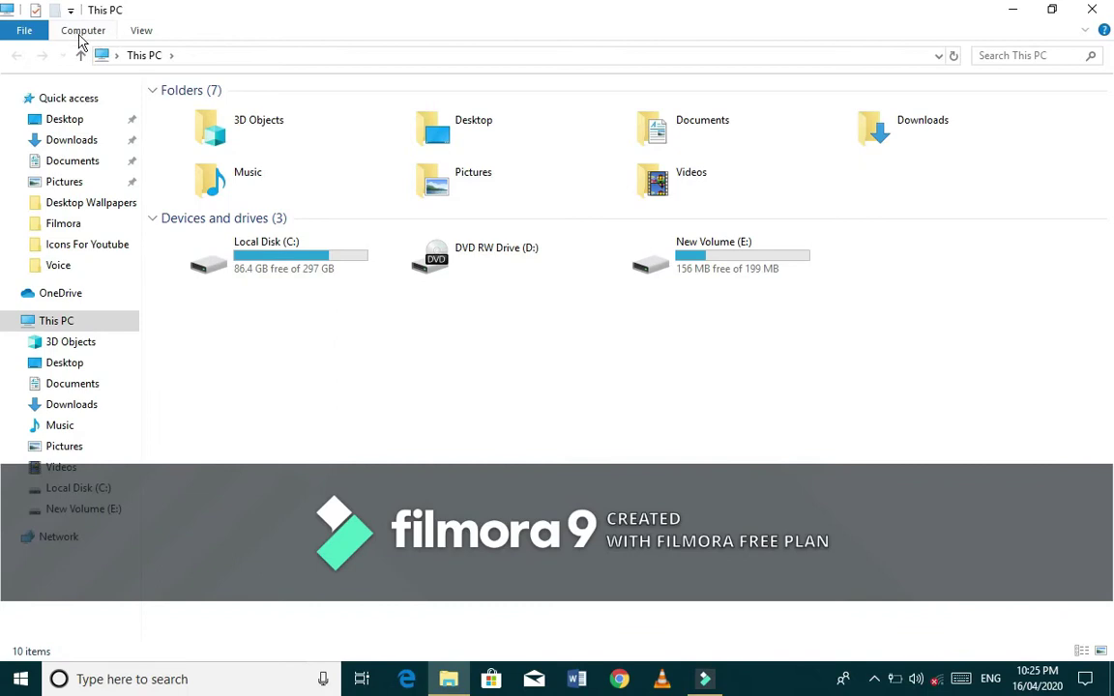
- Launch Computer Management via the Manage command on This PC's Computer ribbon
click(82, 32)
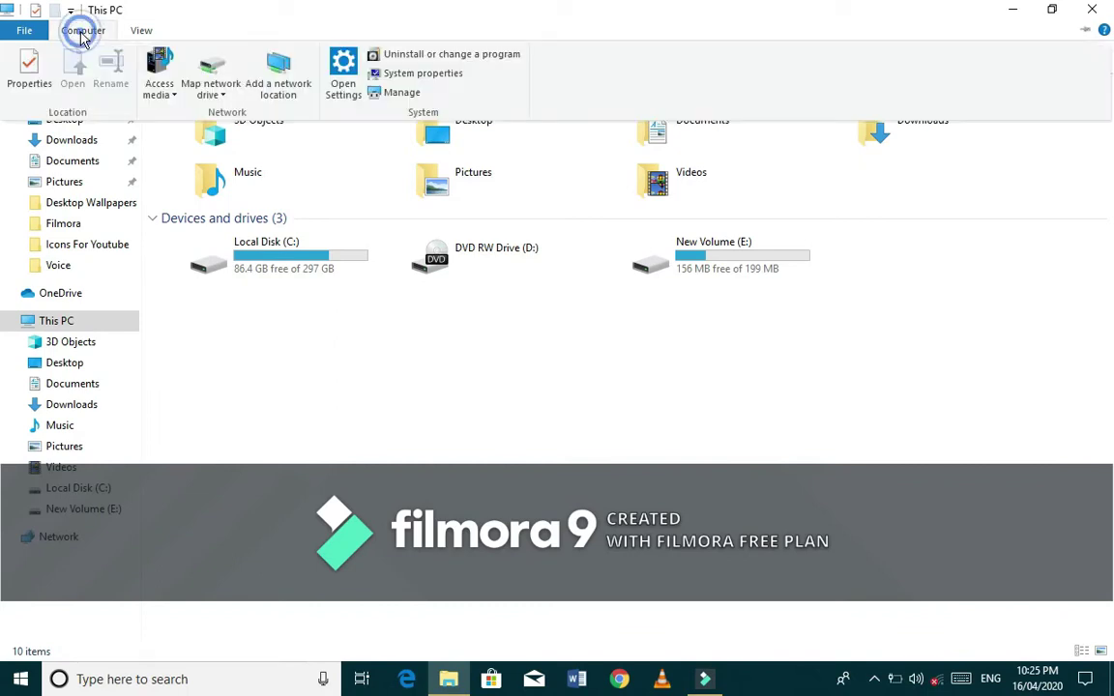
click(402, 94)
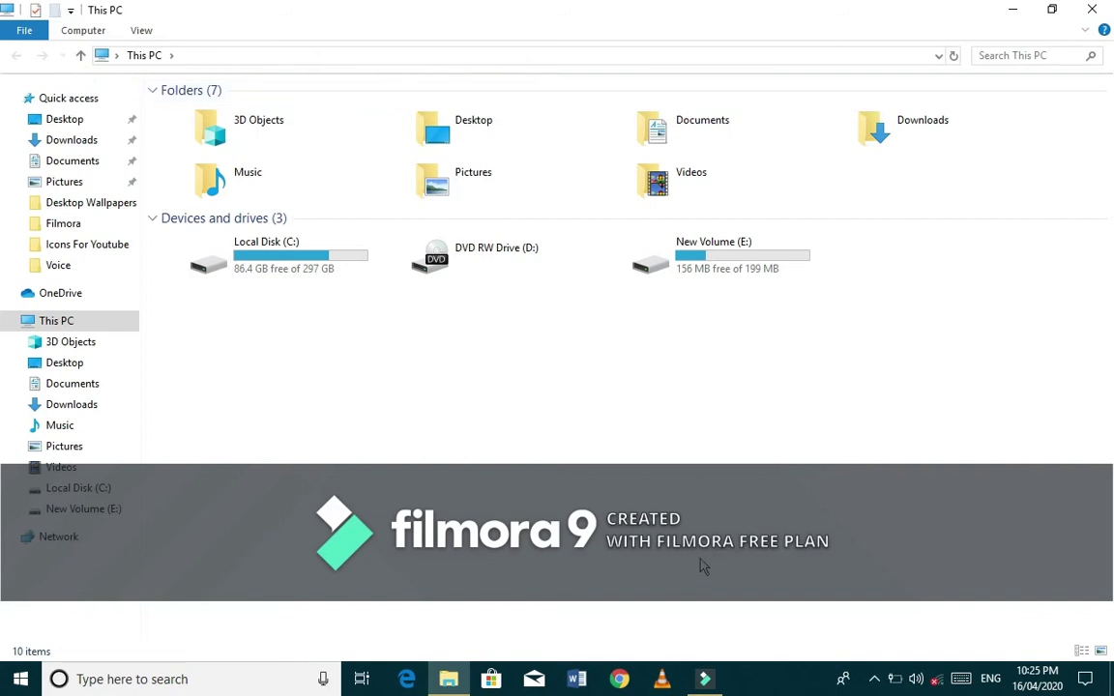
click(82, 30)
click(401, 94)
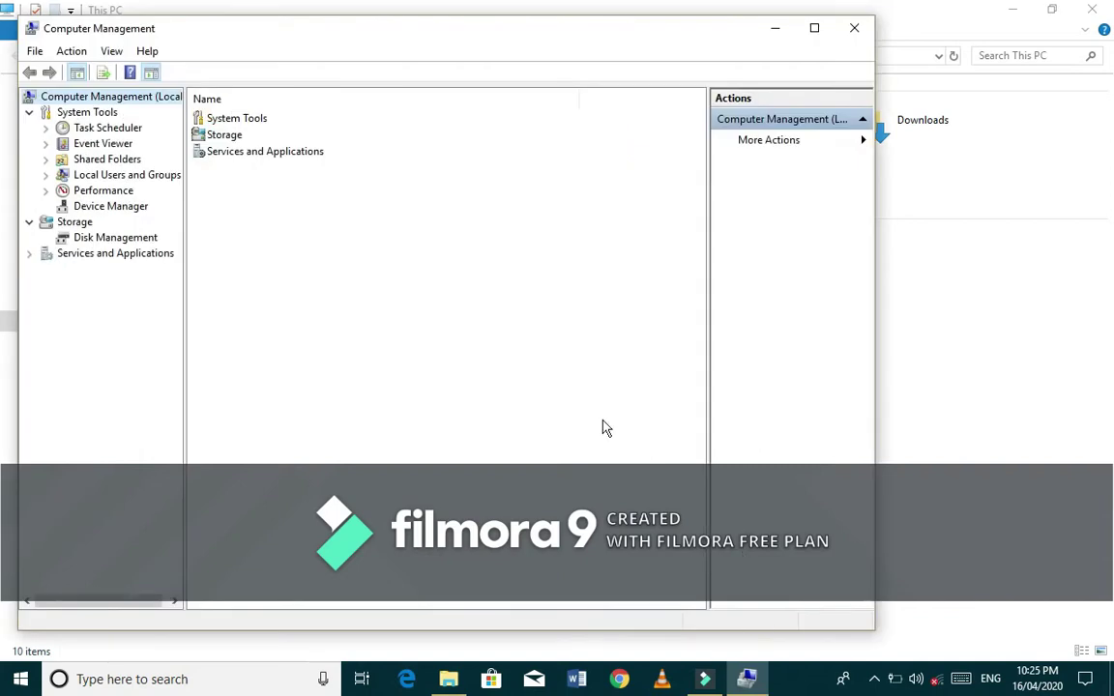
- Switch to Disk Management and start Create VHD from the Action menu once disks load
click(118, 238)
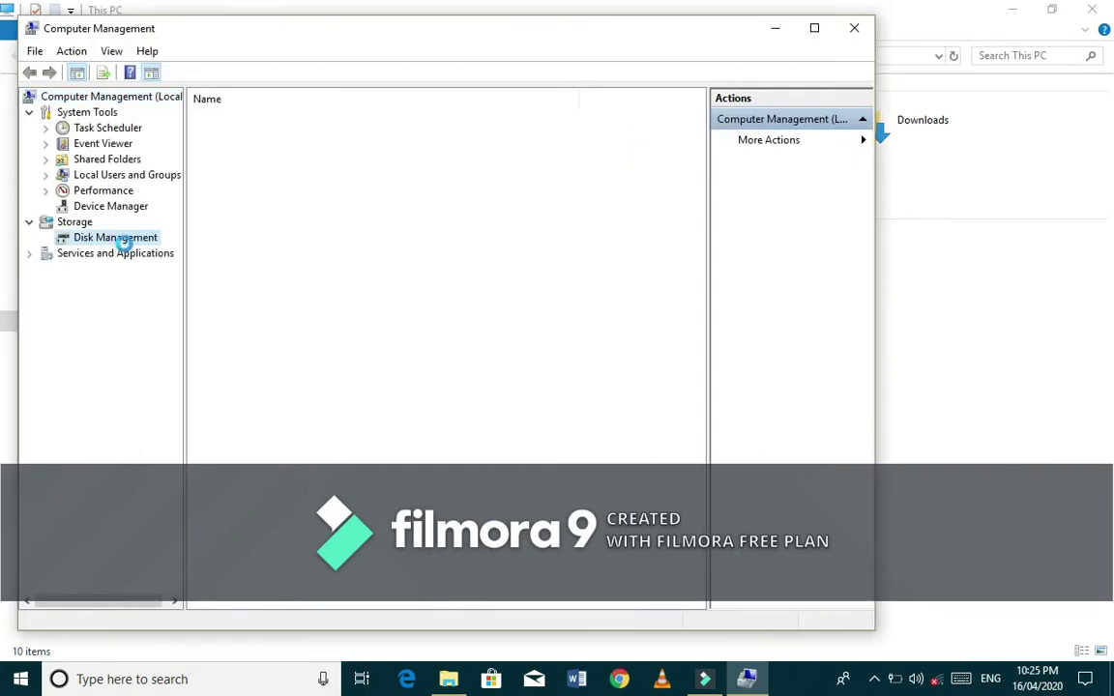
click(83, 54)
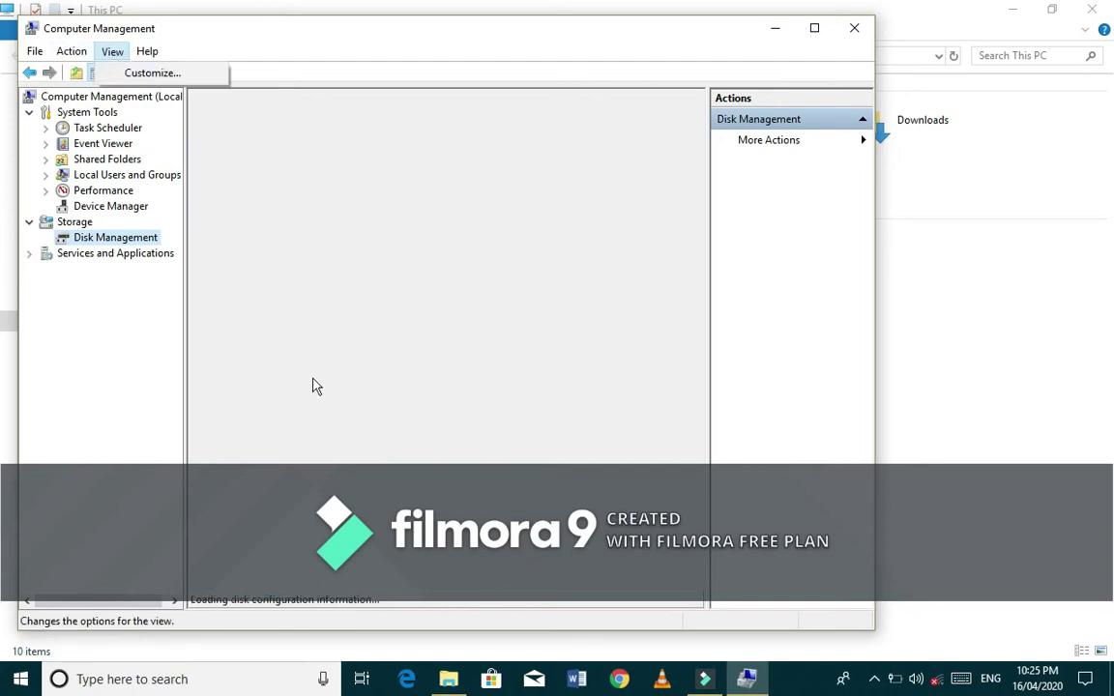
click(281, 372)
click(72, 51)
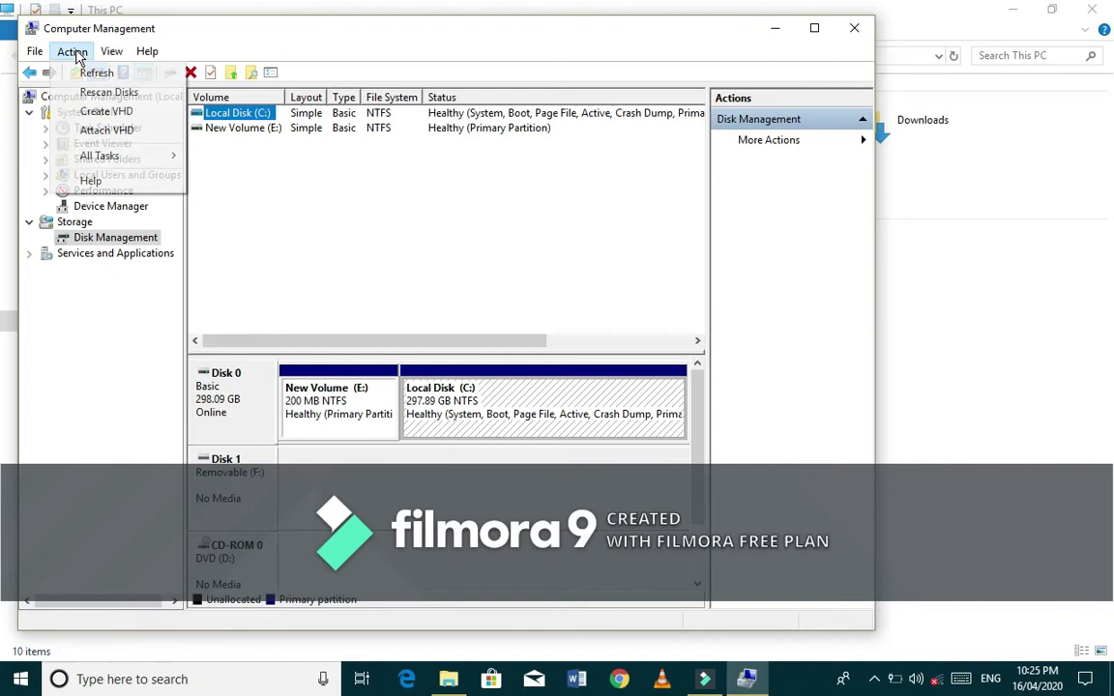
click(135, 113)
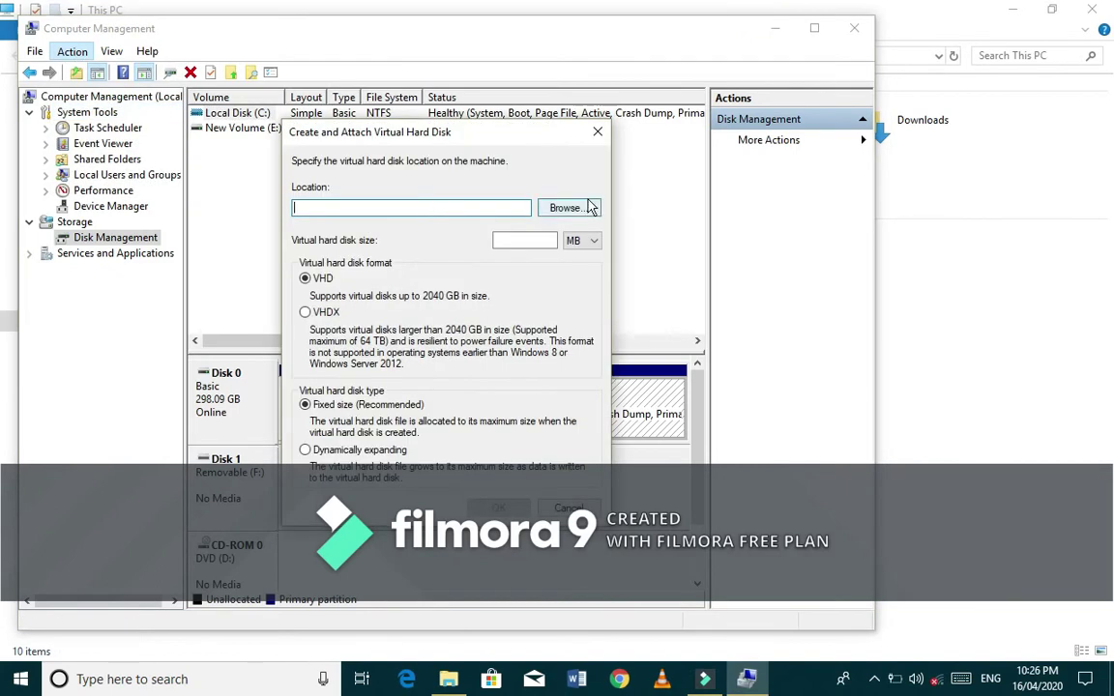
- Save the virtual disk file as vhd.vhd in the Documents folder
click(568, 208)
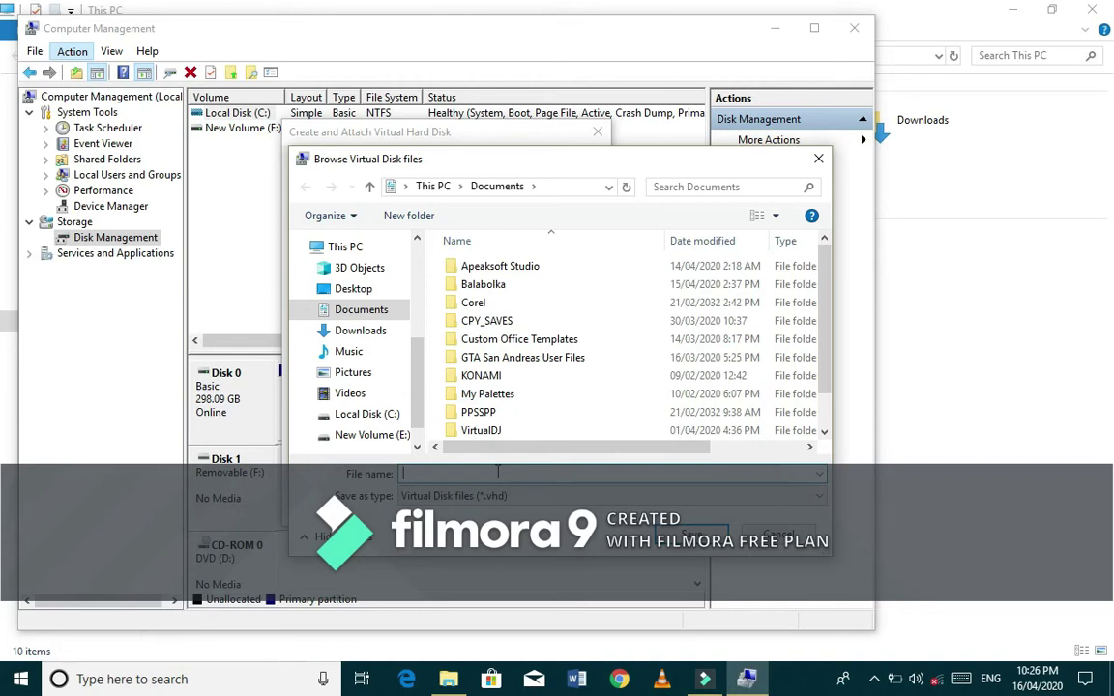
text(vhd)
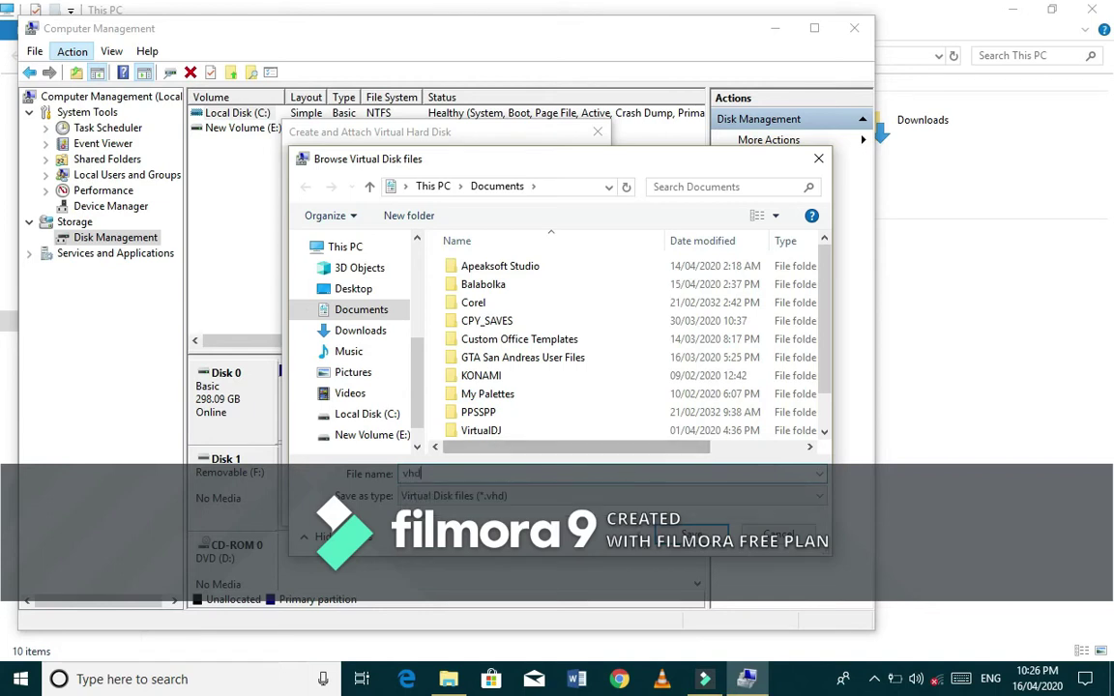
click(689, 538)
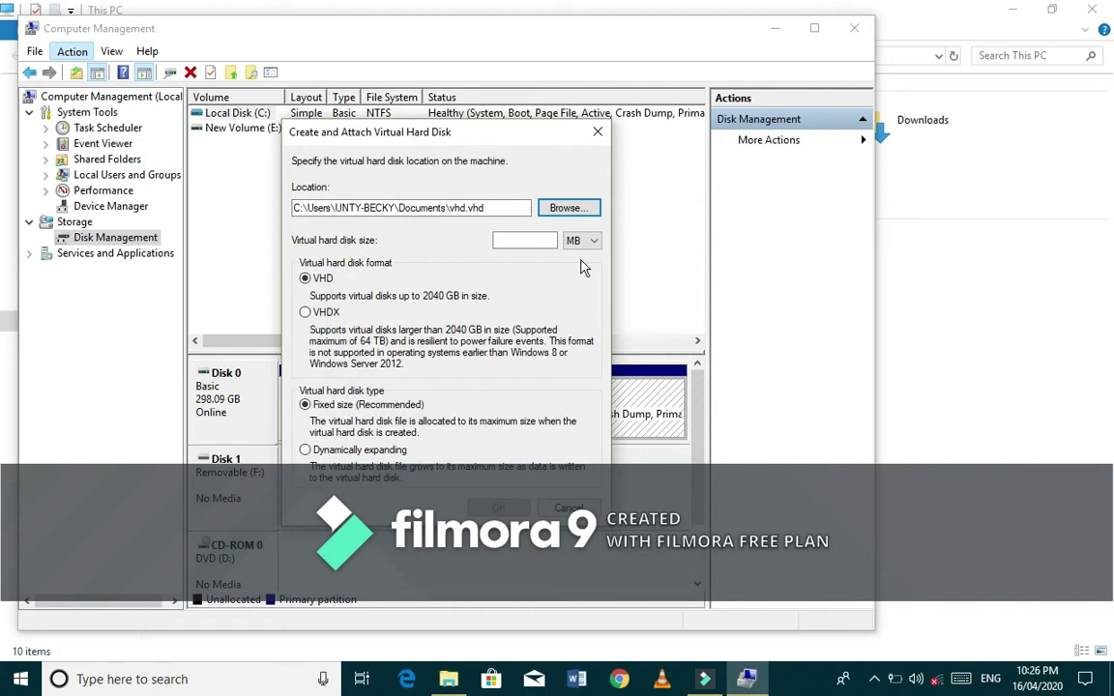
- Set the virtual disk size to 1 TB, dynamically expanding, and create it
click(548, 241)
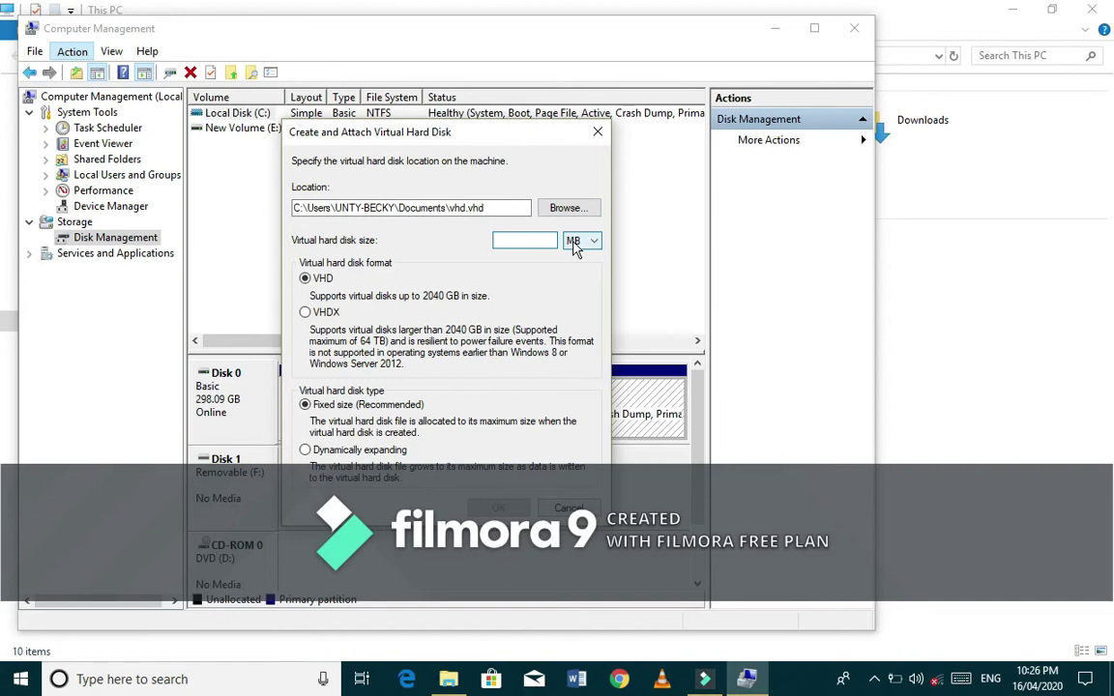
text(1)
click(582, 240)
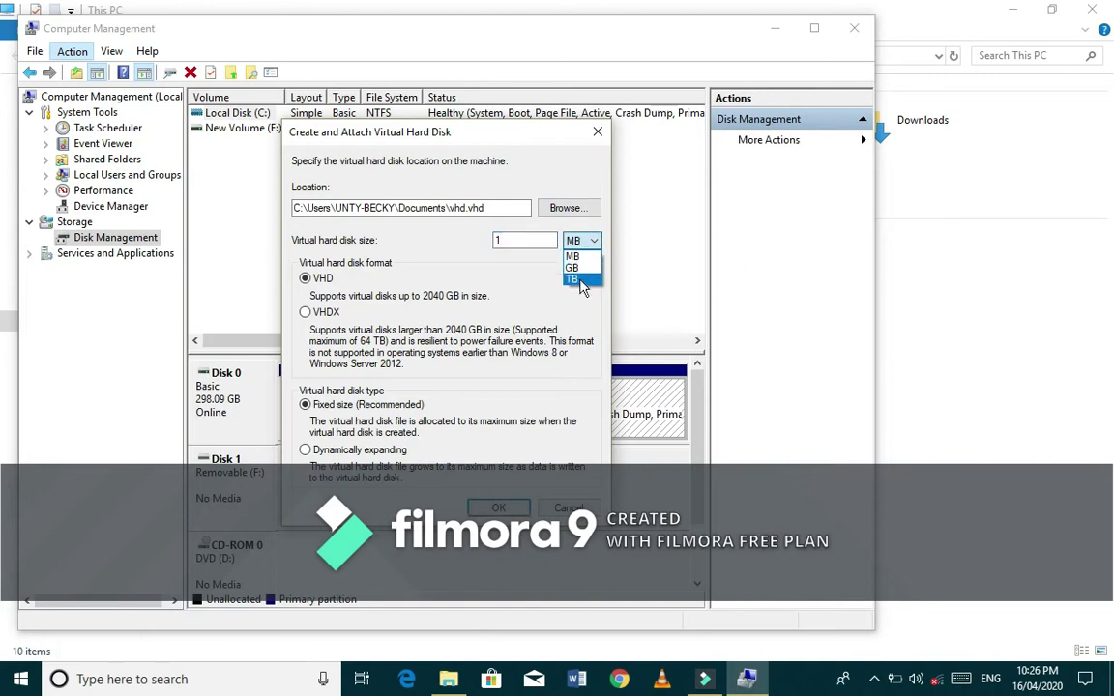
click(581, 279)
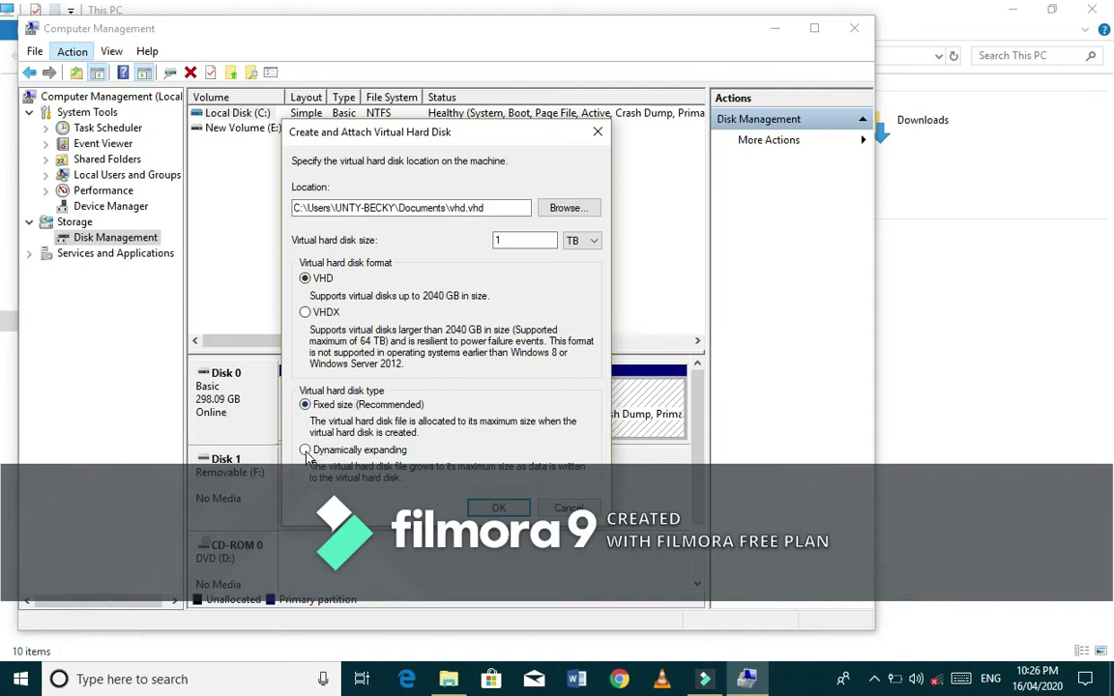
click(499, 511)
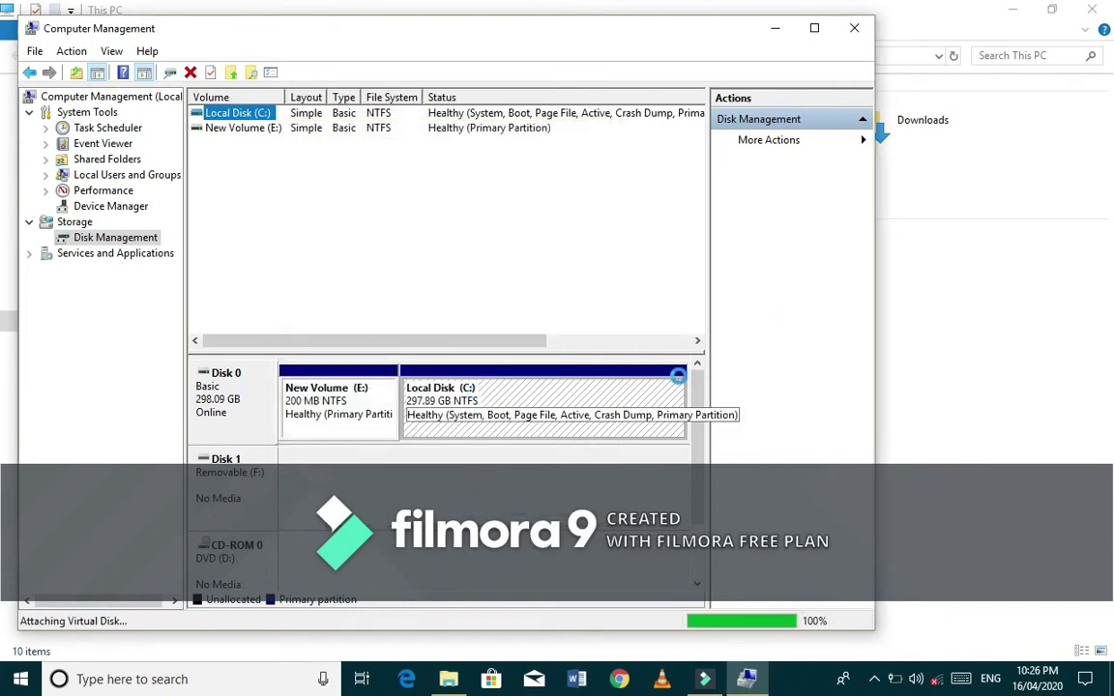
- Initialize the new 1024 GB Disk 2 with the MBR partition style
scroll(696, 435, down, 1)
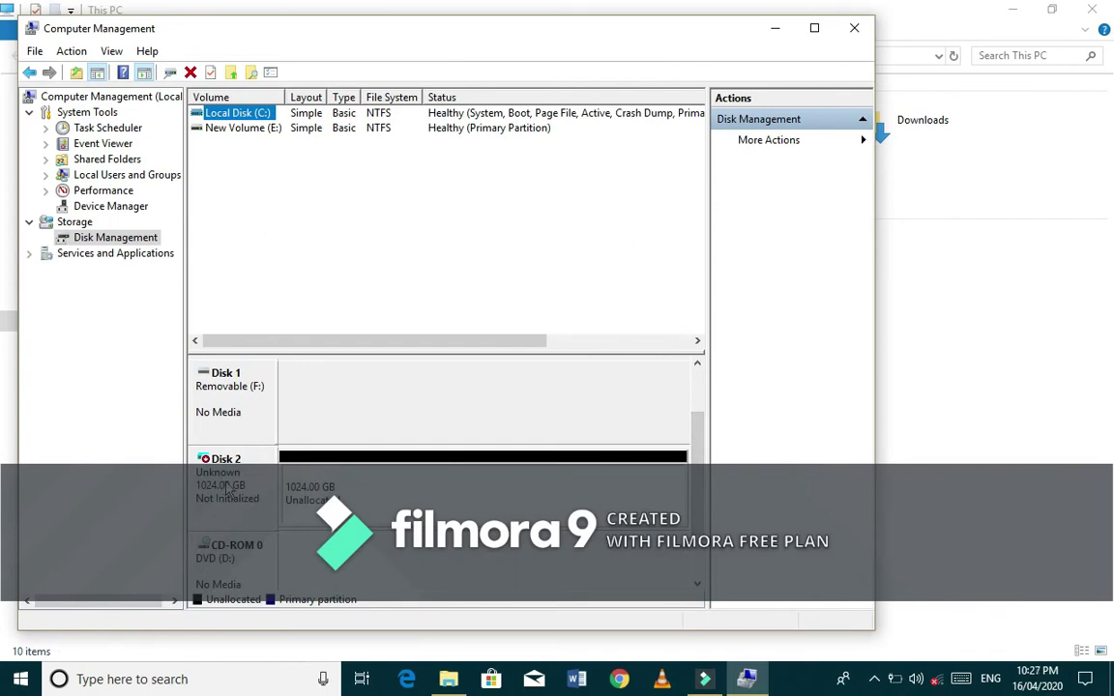
click(228, 490)
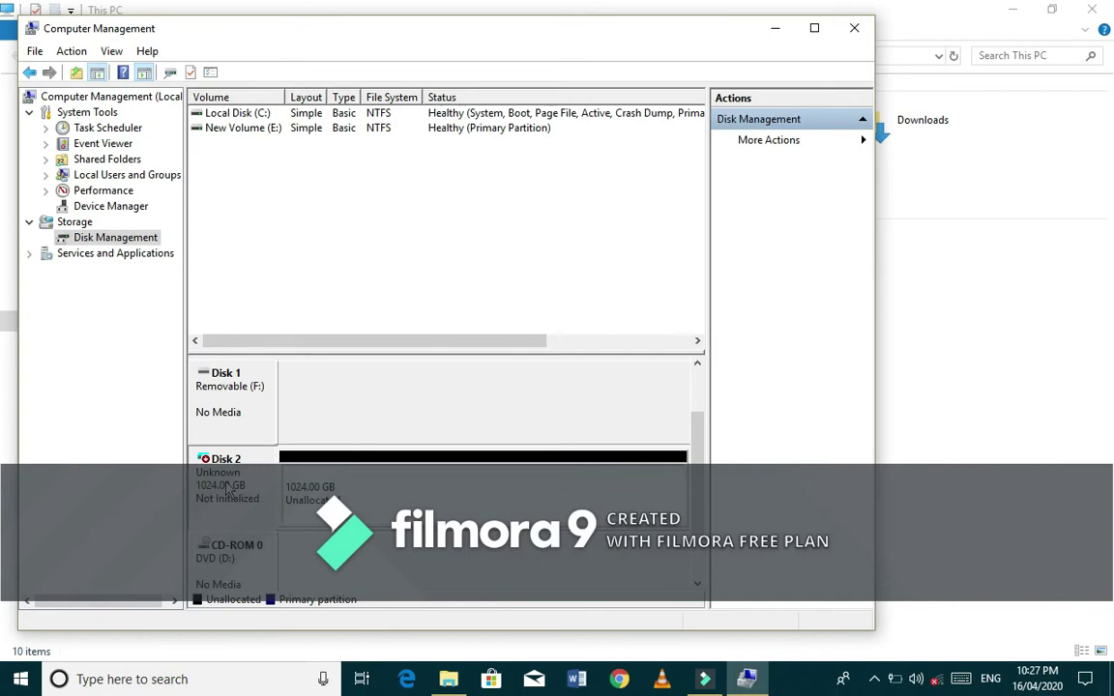
right_click(249, 486)
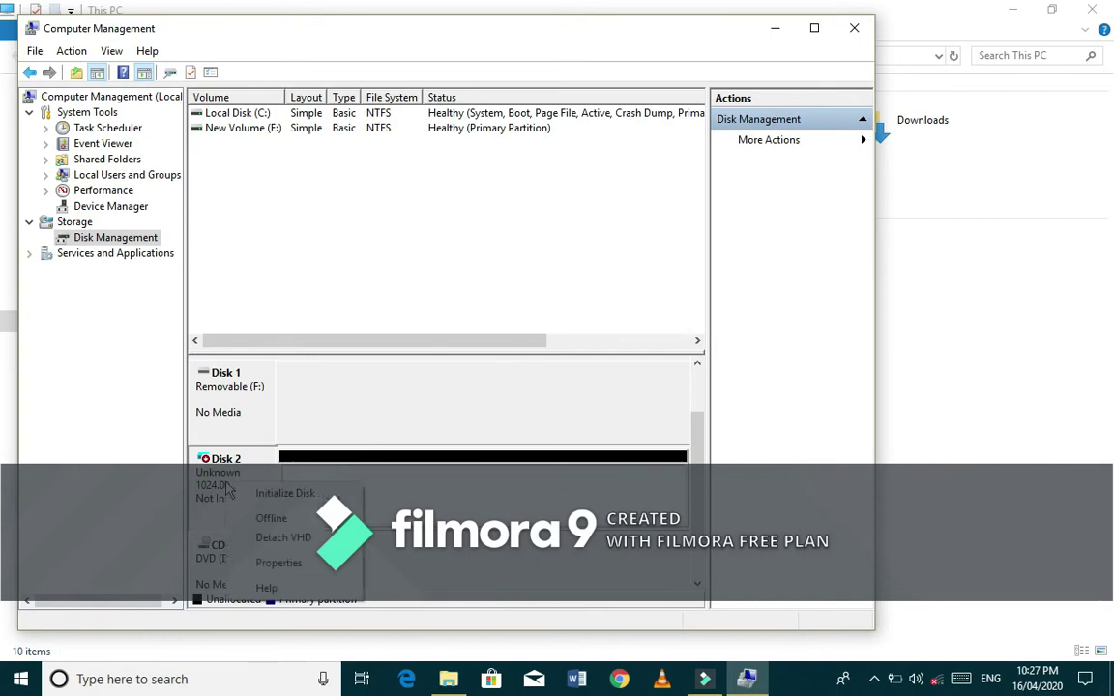
click(281, 494)
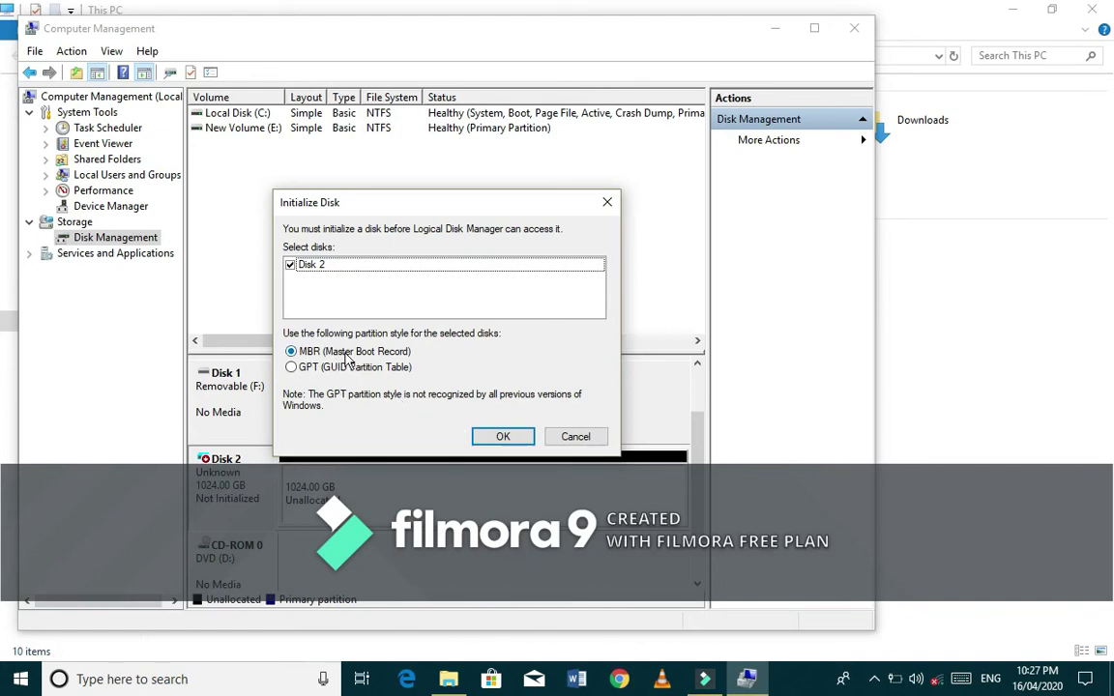
click(497, 436)
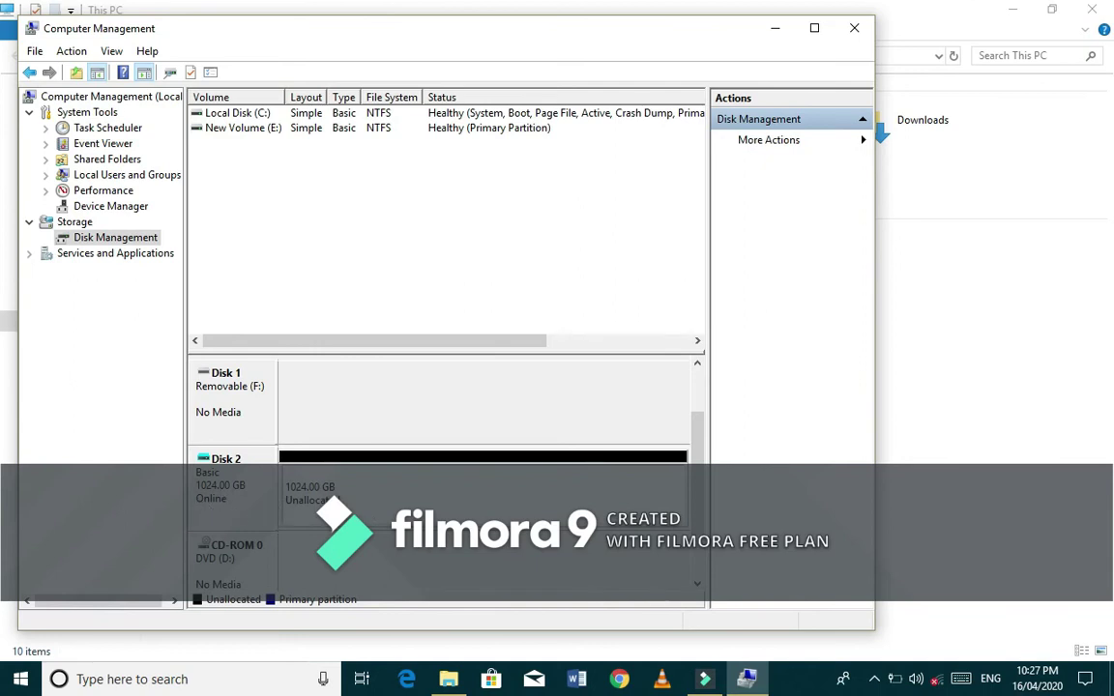
click(334, 479)
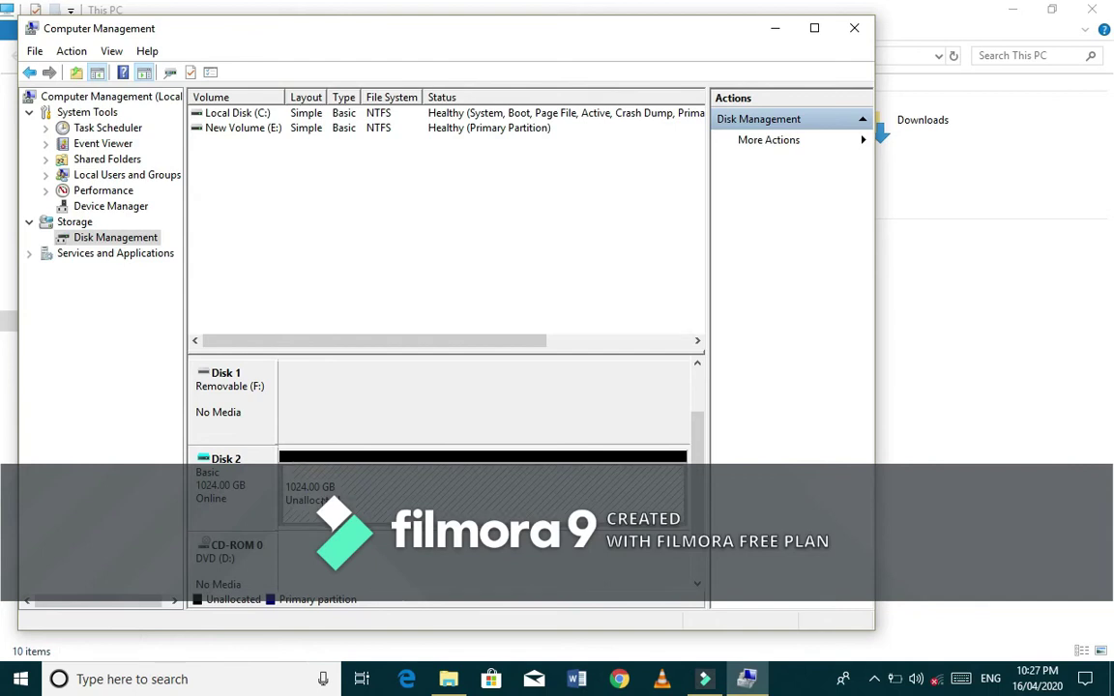
- Create a full-size NTFS simple volume with drive letter G on Disk 2's unallocated space
right_click(347, 501)
click(361, 512)
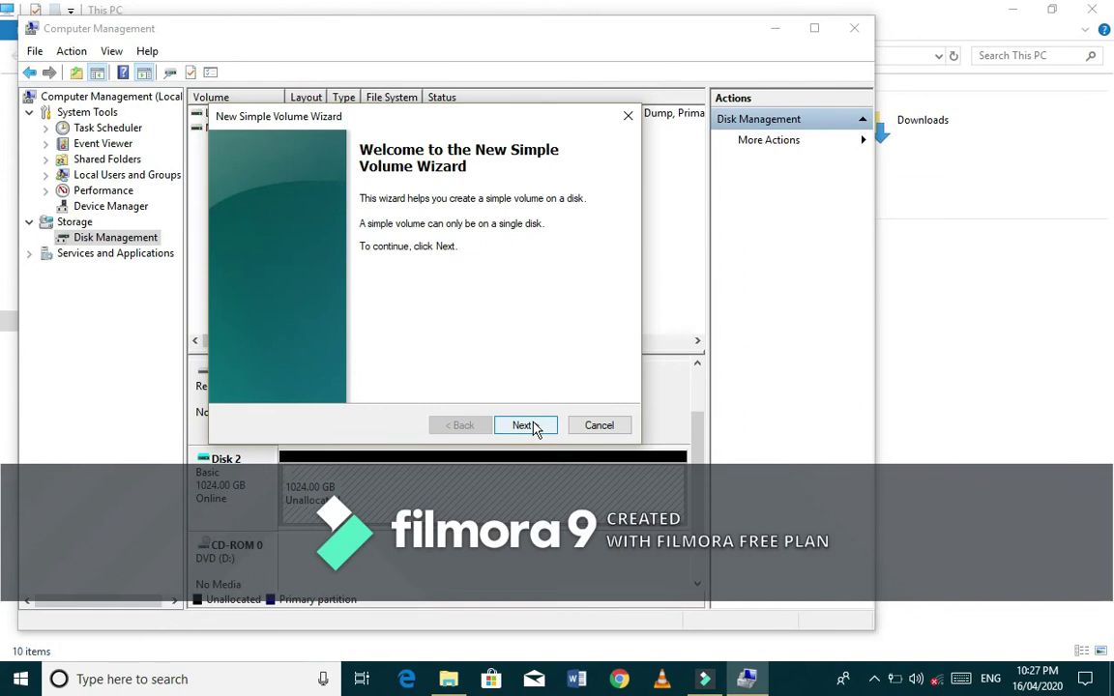
click(535, 428)
click(535, 428)
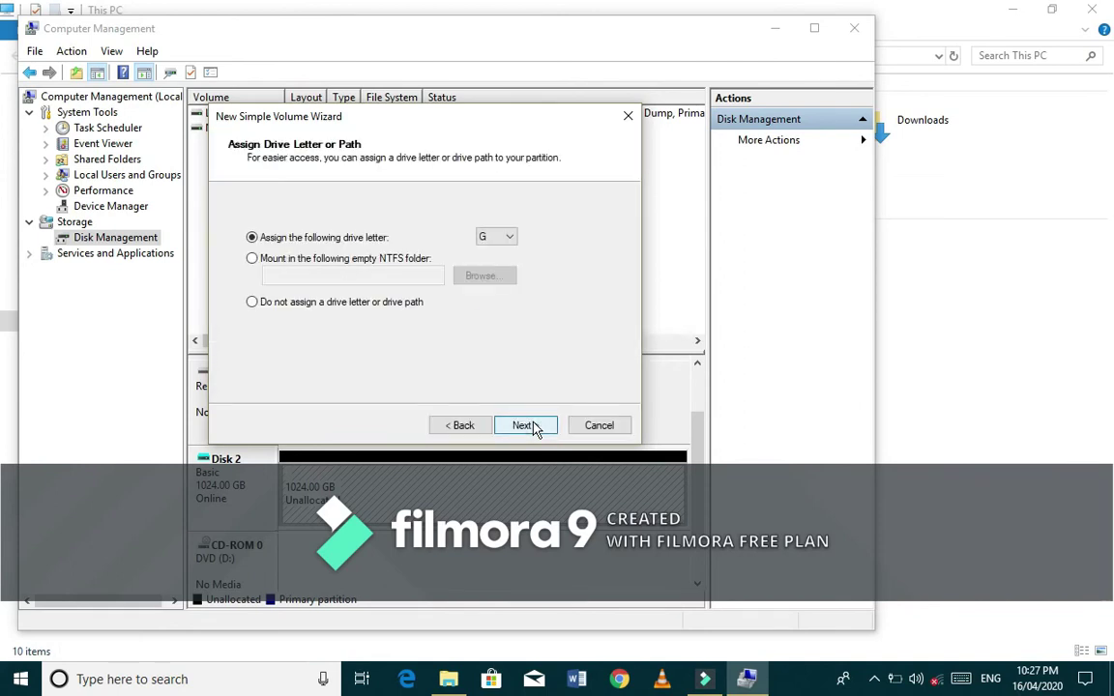
click(535, 429)
click(535, 429)
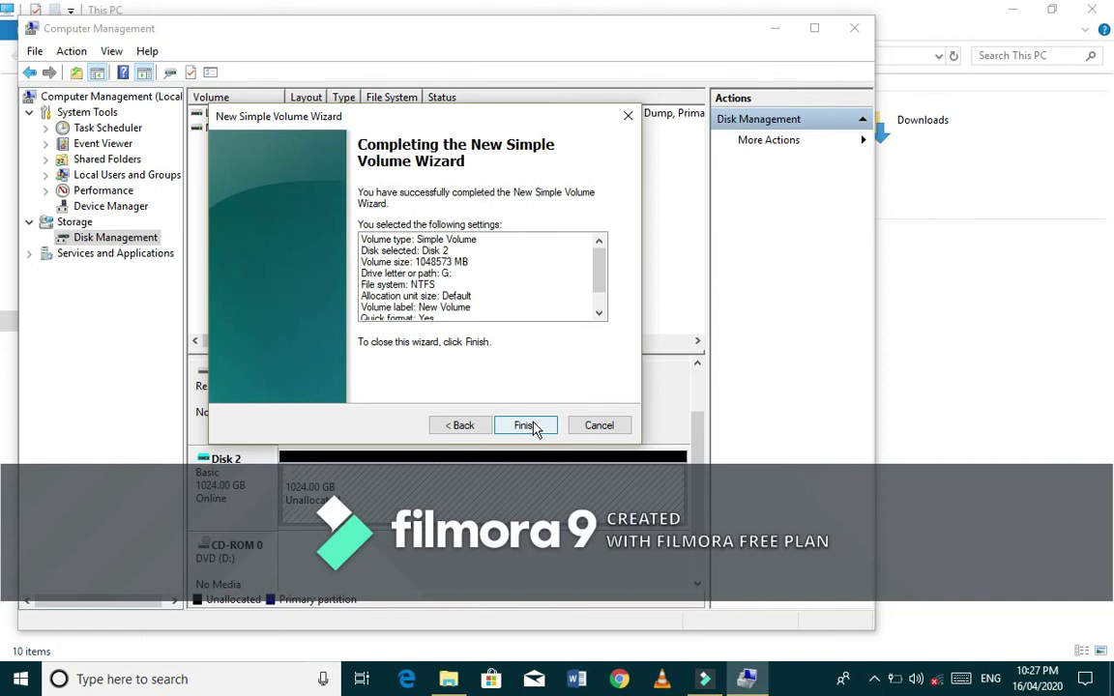
click(535, 429)
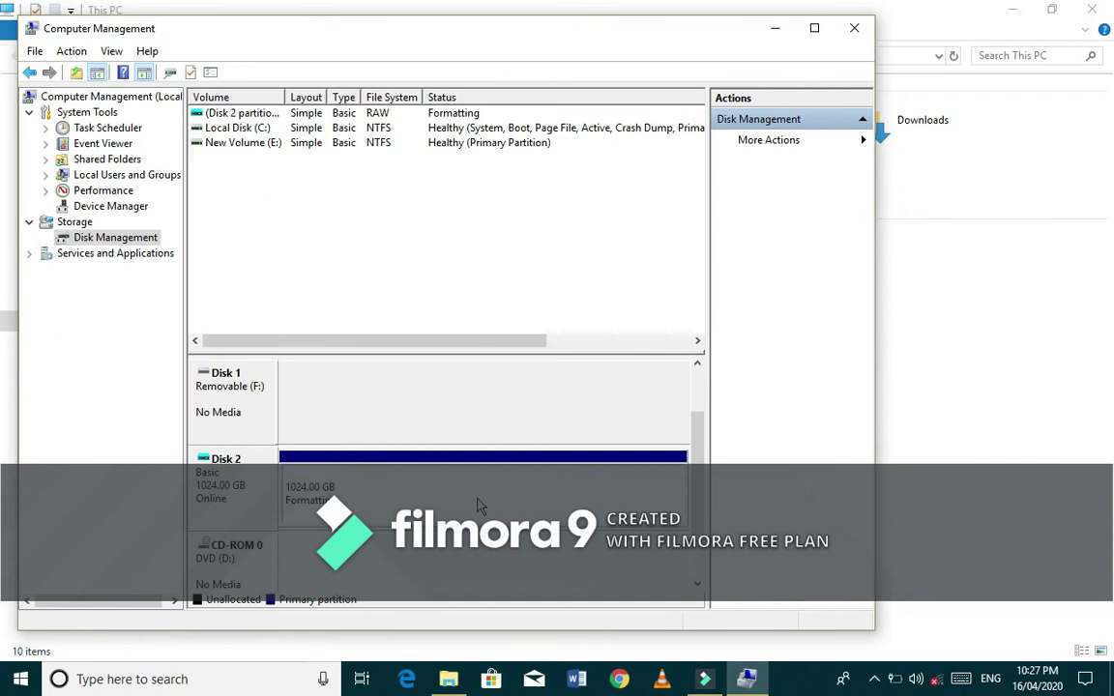
- Minimize Computer Management and open the empty New Volume (G:) drive from This PC
click(778, 31)
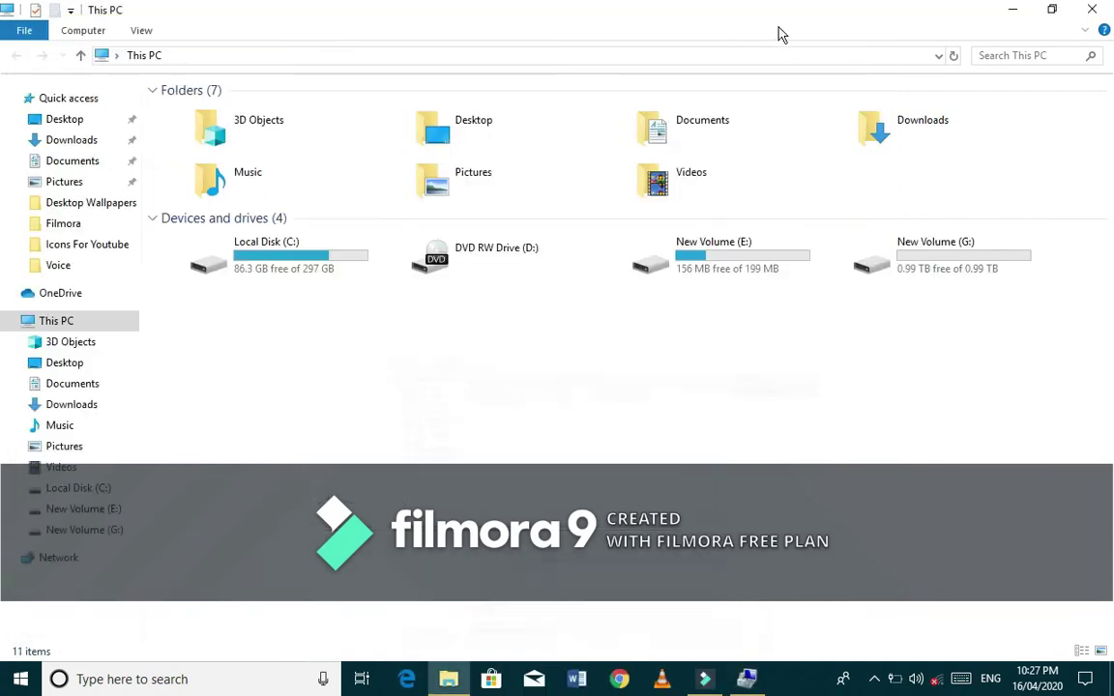
click(952, 277)
double_click(953, 278)
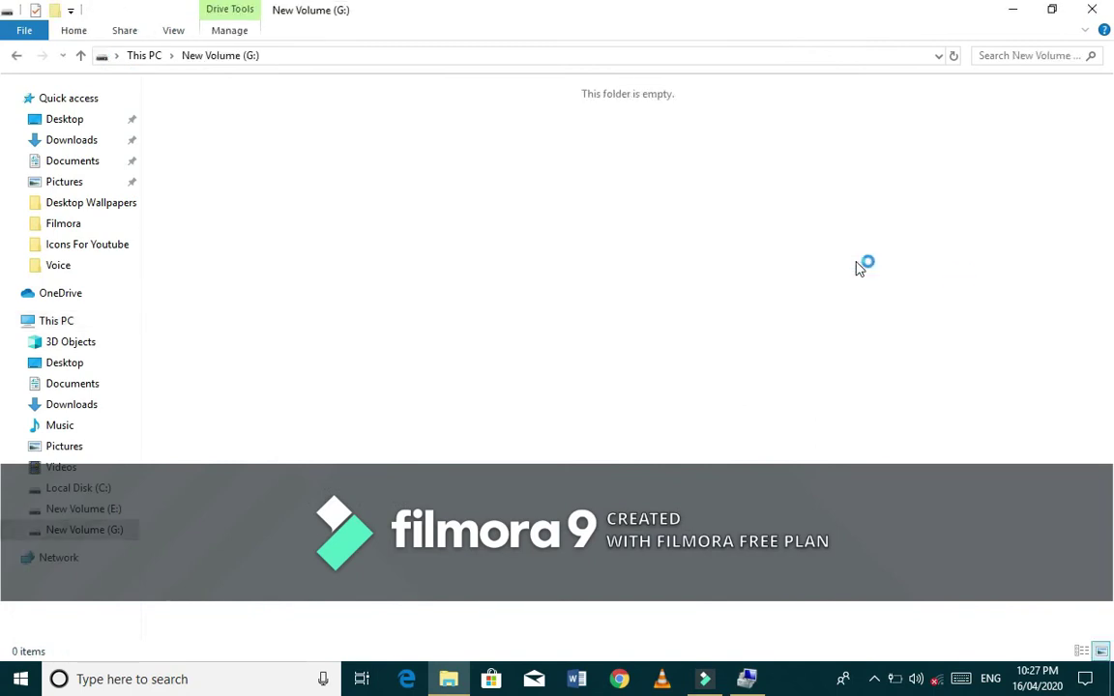
click(1001, 10)
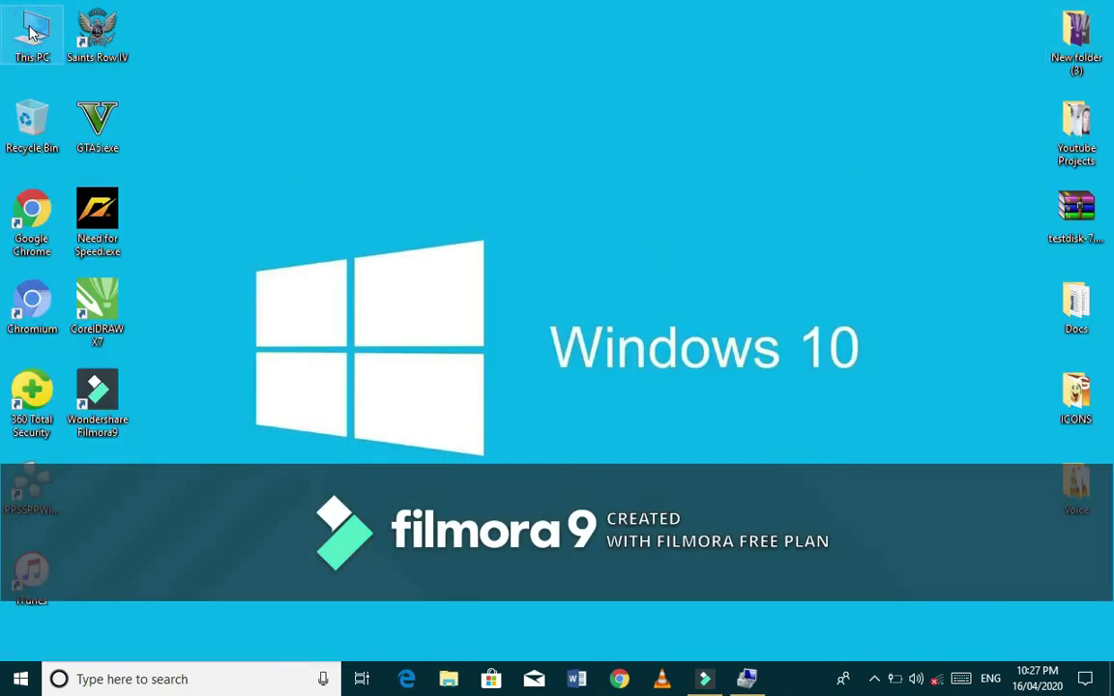
double_click(29, 32)
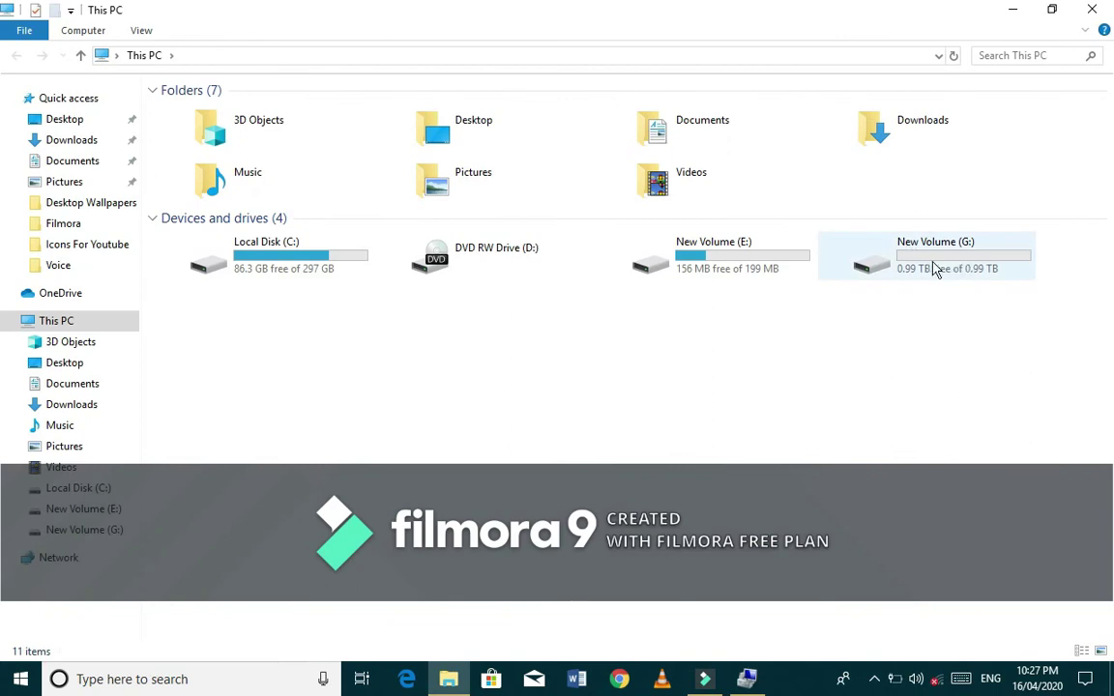
double_click(936, 270)
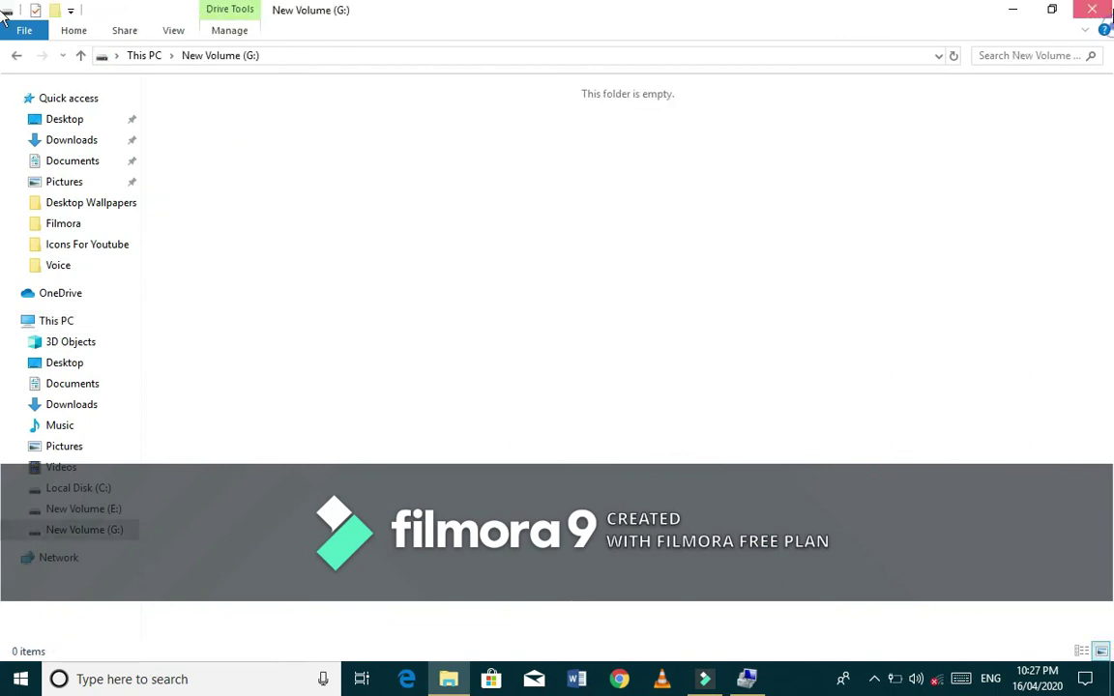